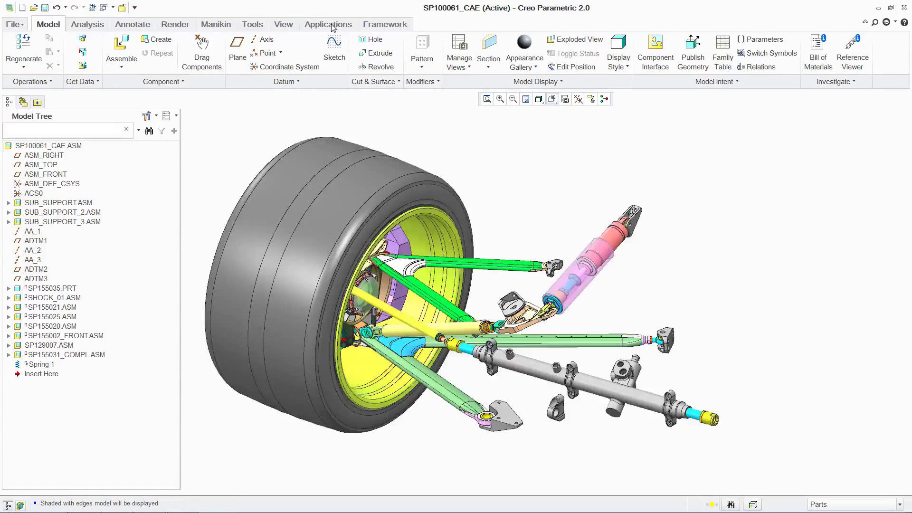
# - In Mechanism, define ServoMotor1 with a Cosine position profile: A 60, B 270, C 0, T 10
pyautogui.click(328, 24)
pyautogui.click(186, 50)
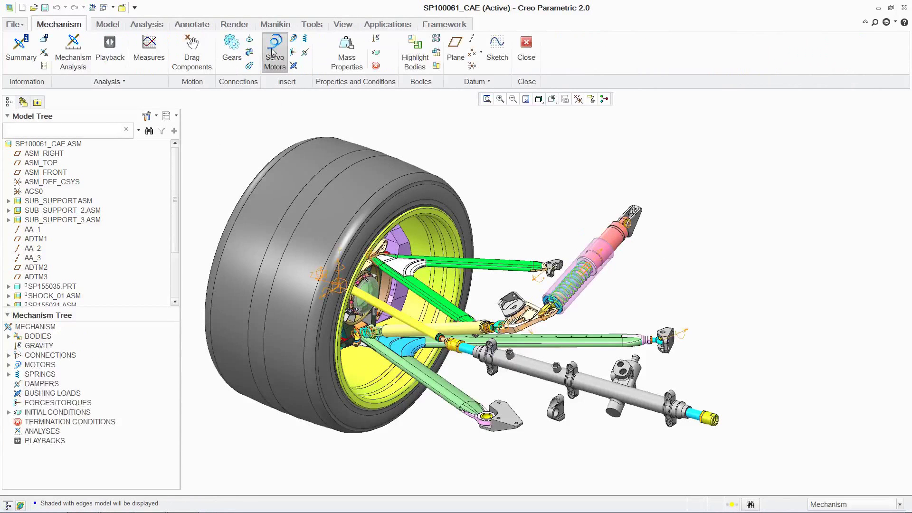
pyautogui.click(275, 50)
pyautogui.click(777, 192)
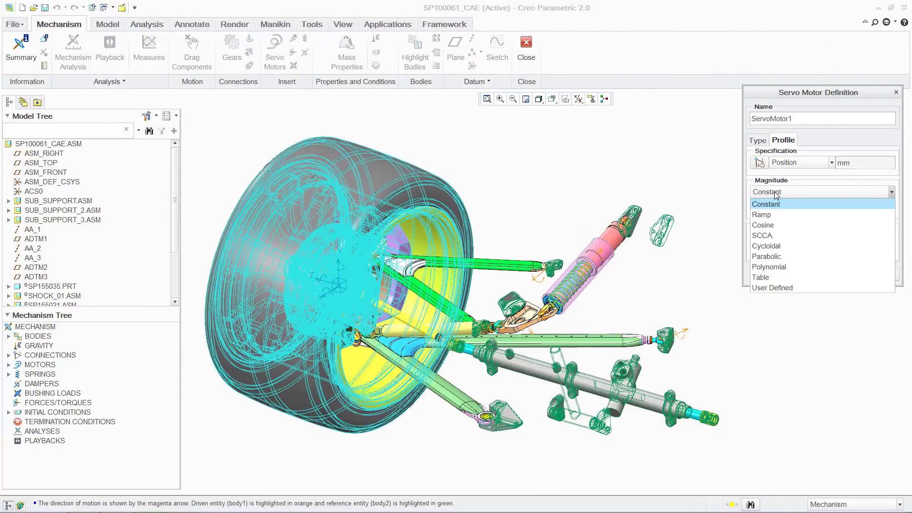
pyautogui.click(772, 226)
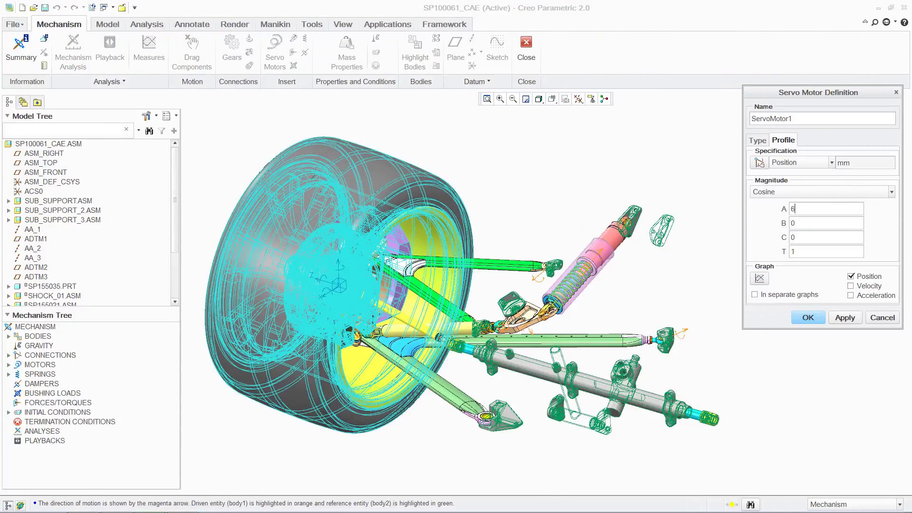
pyautogui.click(809, 317)
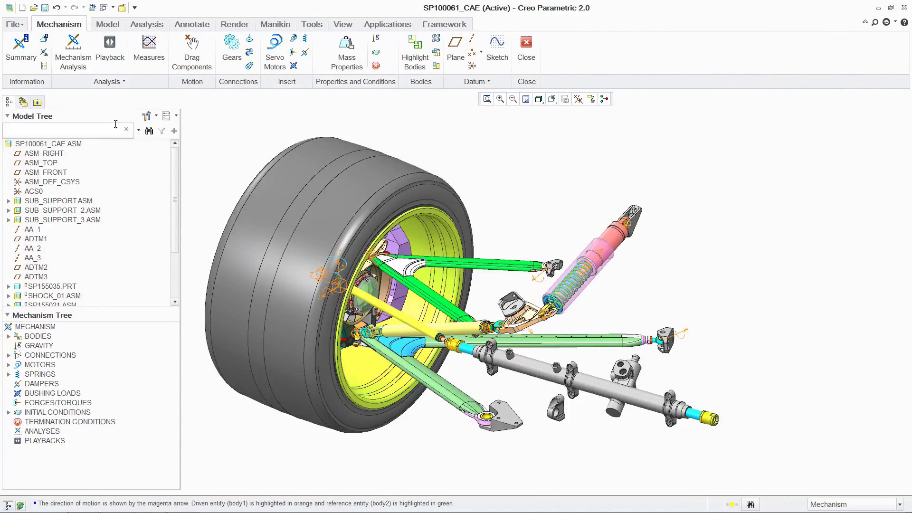
# - Create and run a 10-second Dynamic analysis named 'motion' starting from InitCond1
pyautogui.click(73, 53)
pyautogui.write('motion')
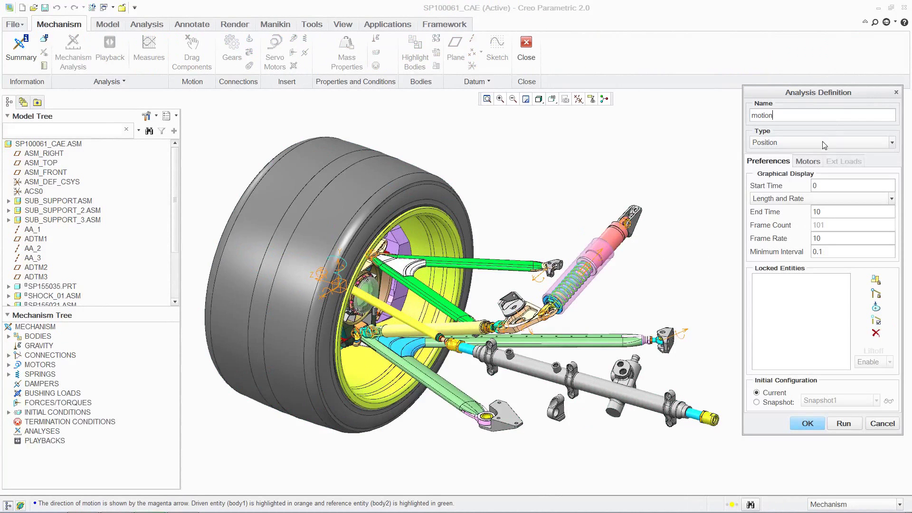
pyautogui.click(824, 144)
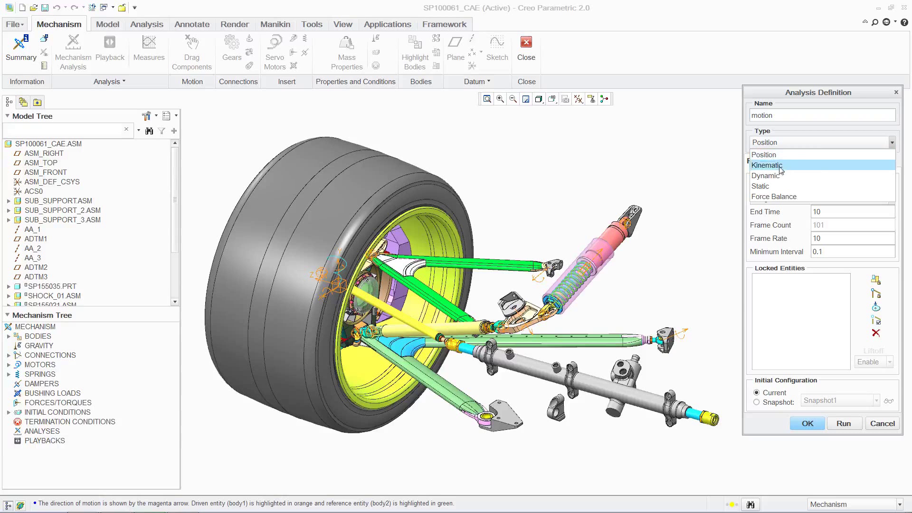
pyautogui.click(777, 176)
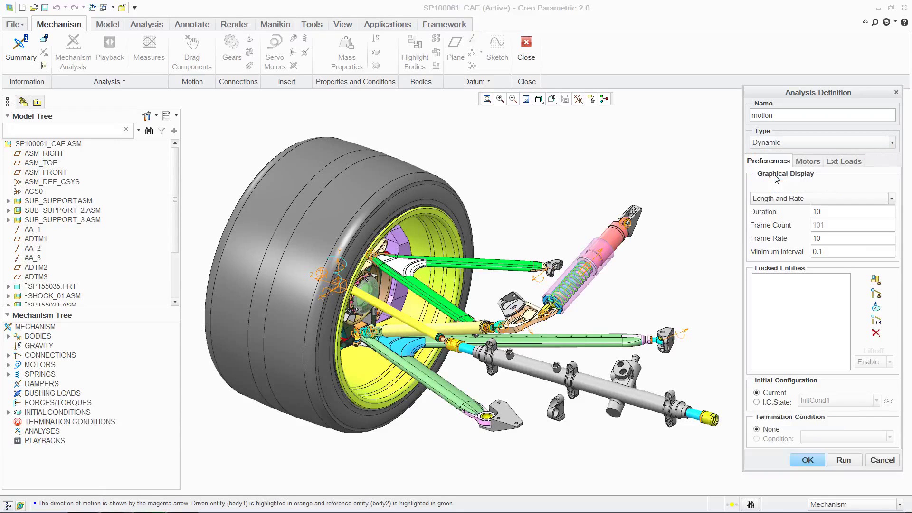
pyautogui.click(847, 460)
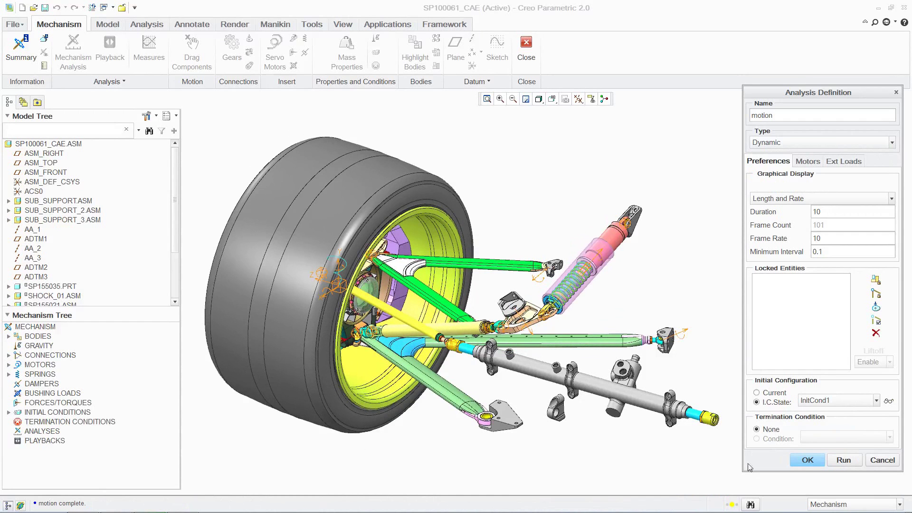
pyautogui.click(808, 460)
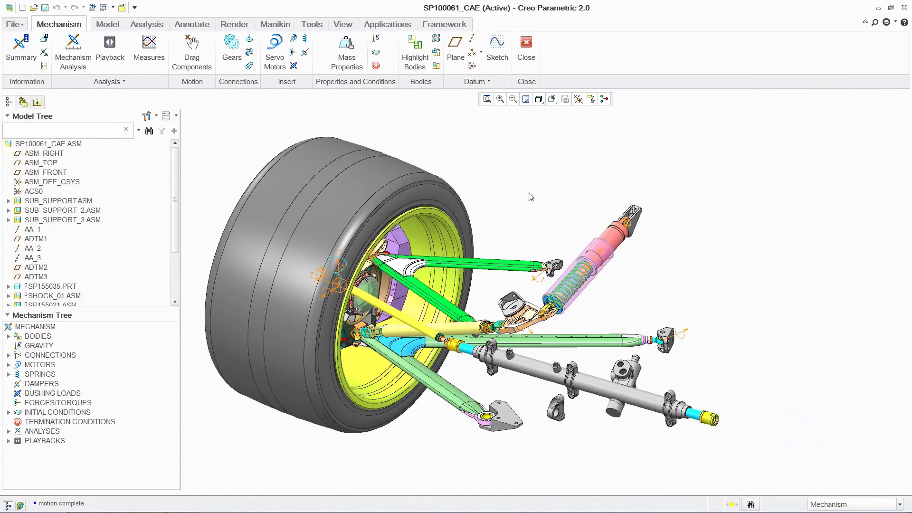
pyautogui.click(152, 45)
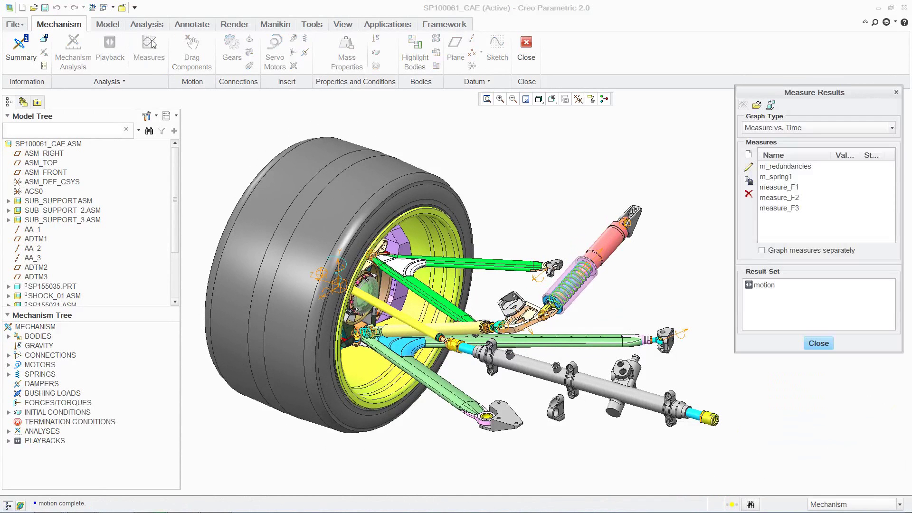
pyautogui.click(790, 187)
pyautogui.keyDown('ctrl'); pyautogui.click(791, 197); pyautogui.keyUp('ctrl')
pyautogui.keyDown('ctrl'); pyautogui.click(789, 209); pyautogui.keyUp('ctrl')
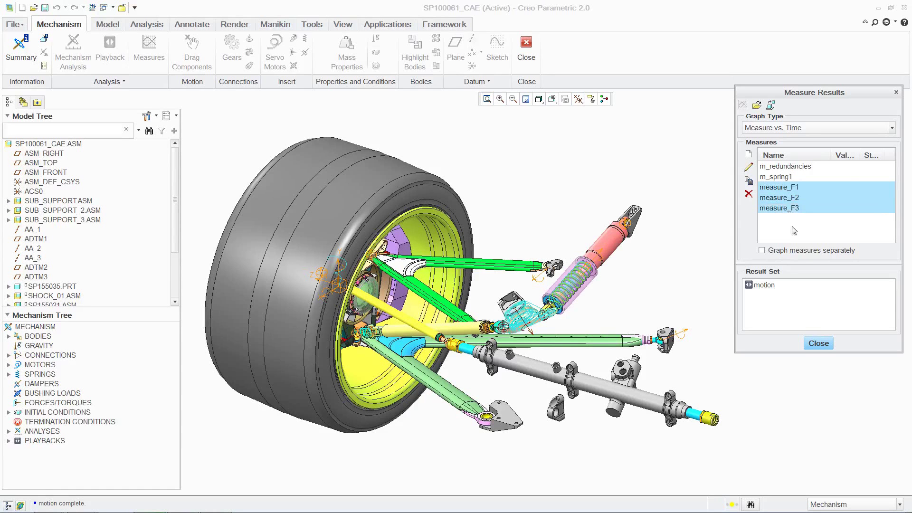
pyautogui.click(769, 285)
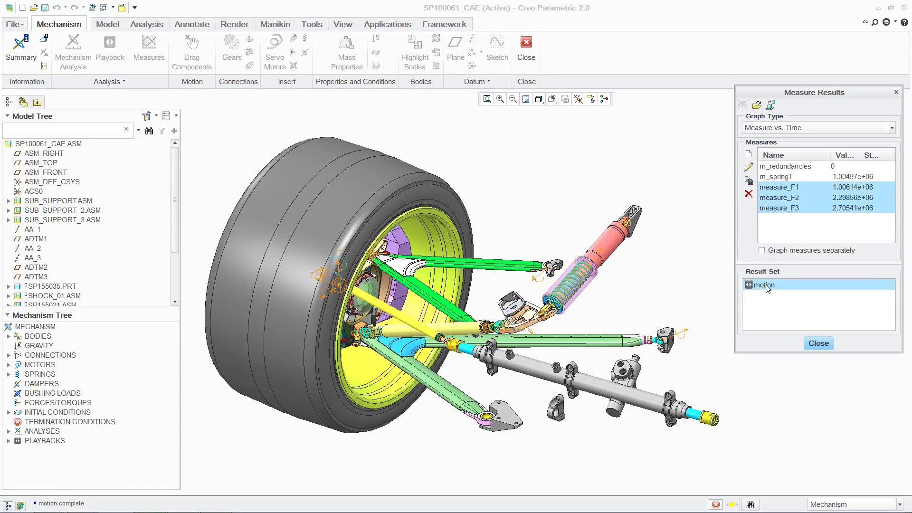
pyautogui.click(743, 105)
pyautogui.click(876, 124)
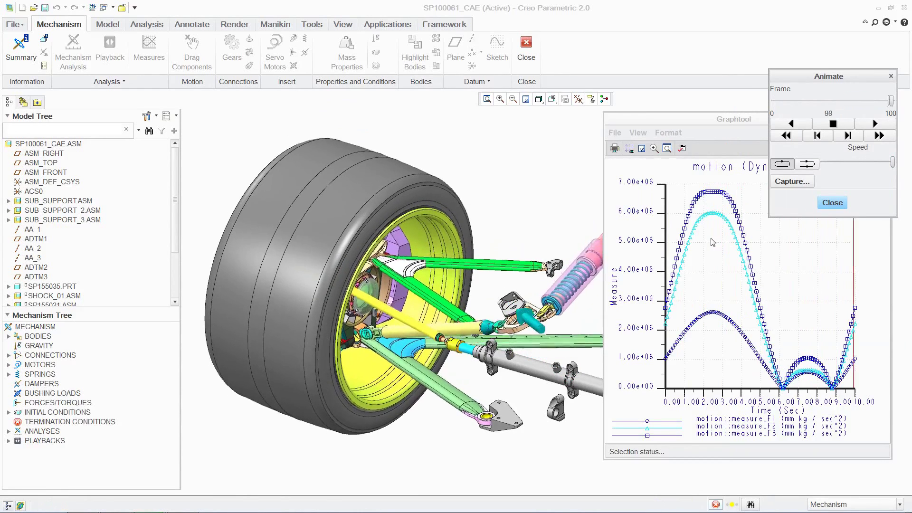
pyautogui.click(834, 124)
# - Export the Connection_5, _50 and _20 forces at 2.5 s to part SP155035.PRT
pyautogui.click(837, 201)
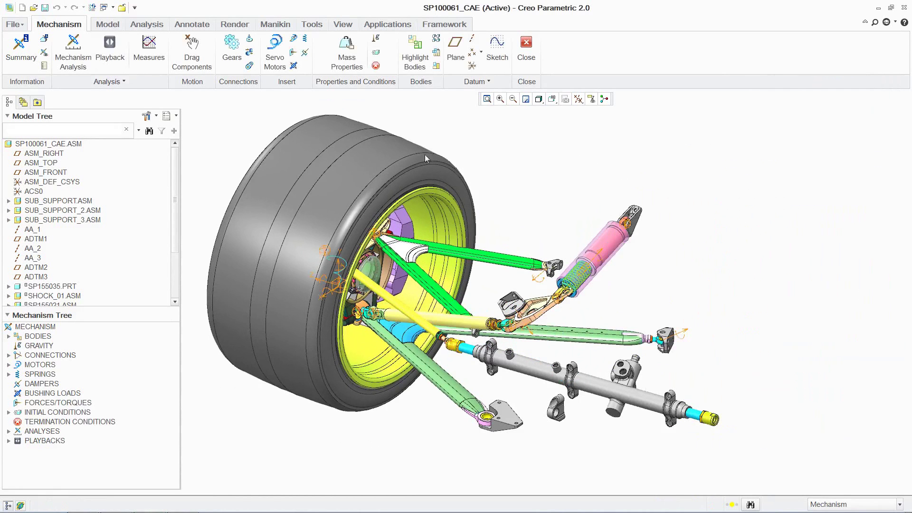
pyautogui.click(118, 82)
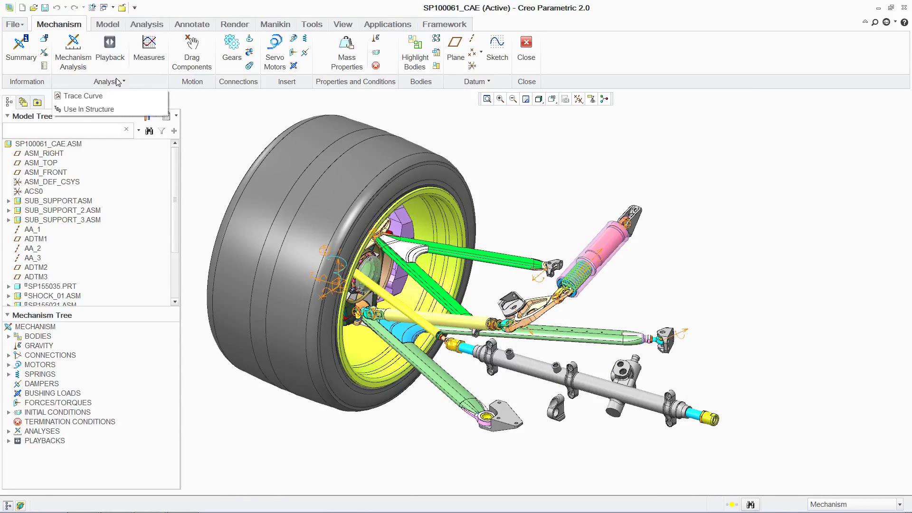
pyautogui.click(108, 110)
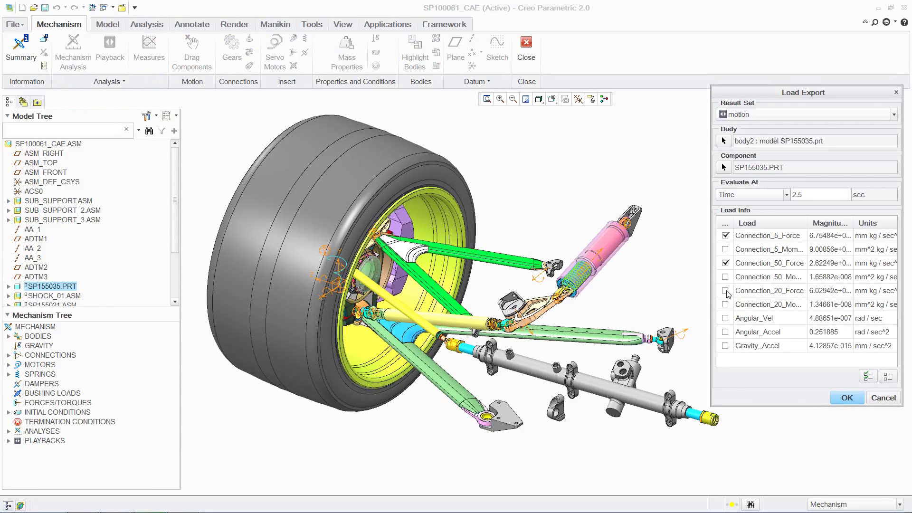
pyautogui.click(848, 401)
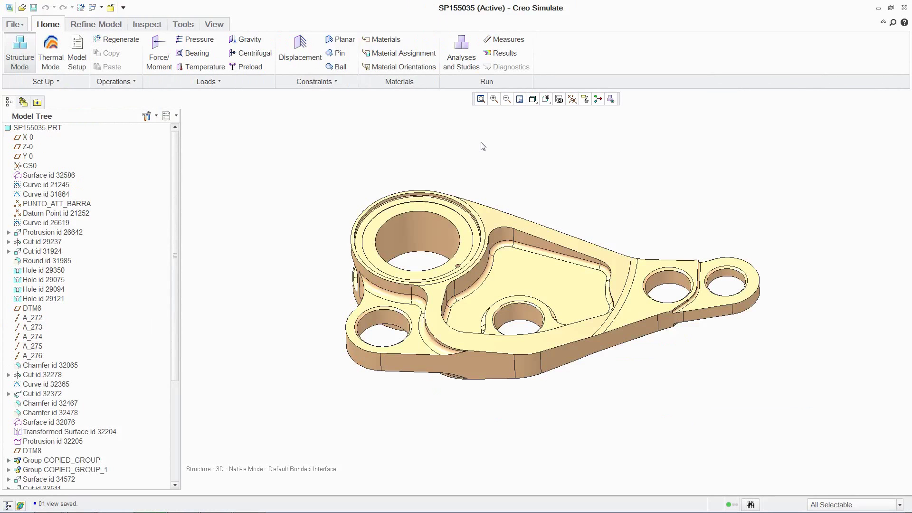
# - Add al6061.mtl to the model materials and assign AL6061 to the bracket
pyautogui.click(384, 40)
pyautogui.doubleClick(284, 191)
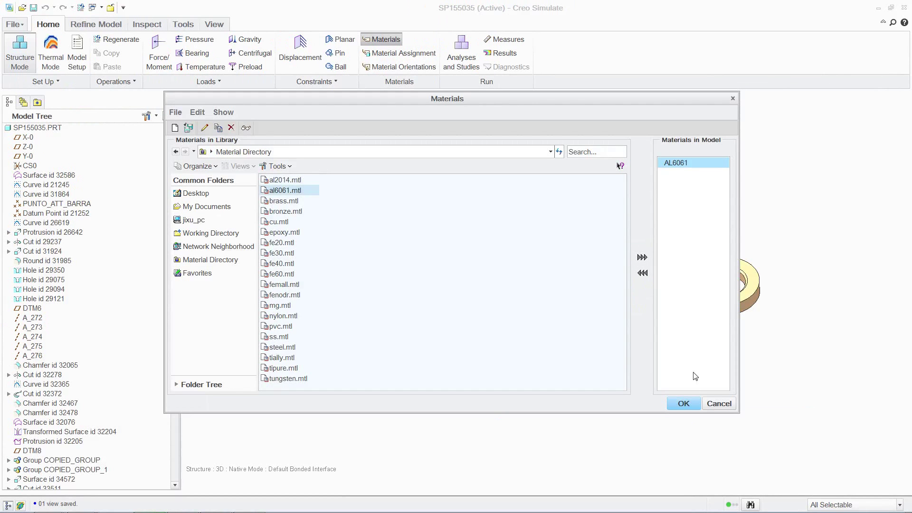
pyautogui.click(684, 403)
pyautogui.click(427, 57)
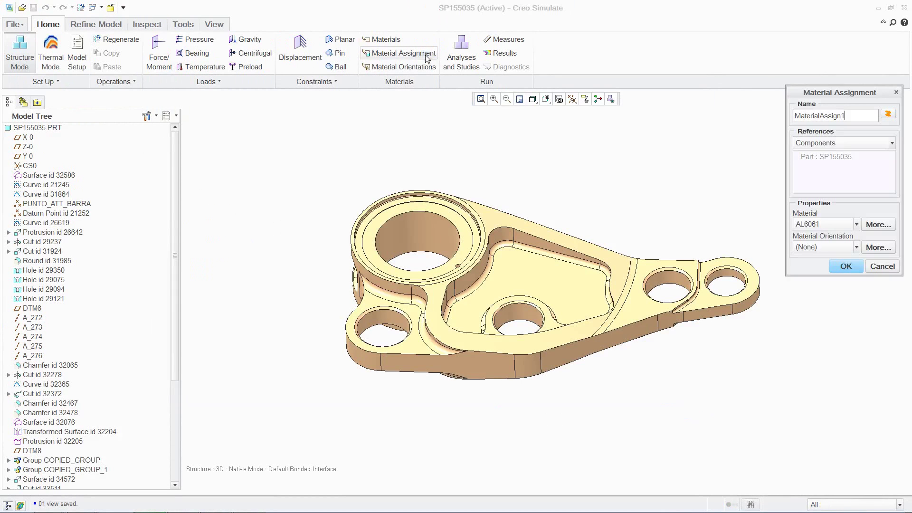
pyautogui.click(848, 266)
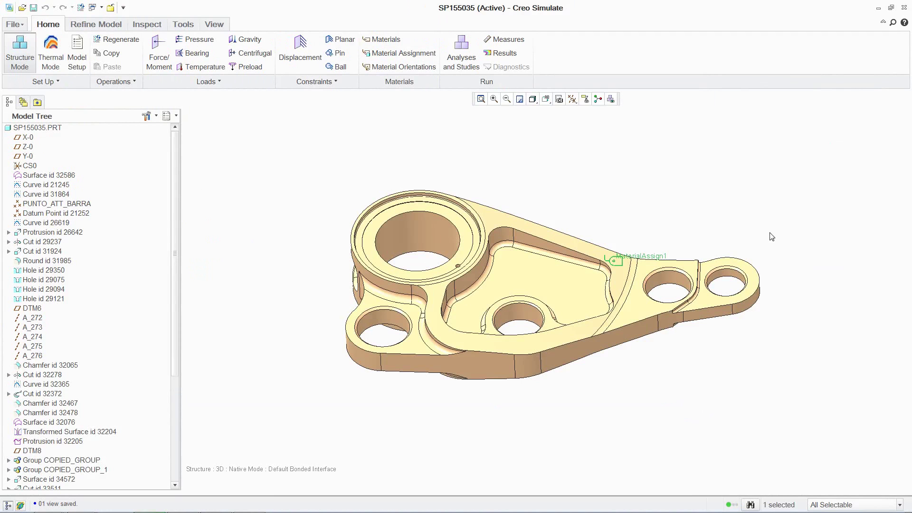
# - Import the three mechanism connection forces as MechanismLoadSet1
pyautogui.click(206, 82)
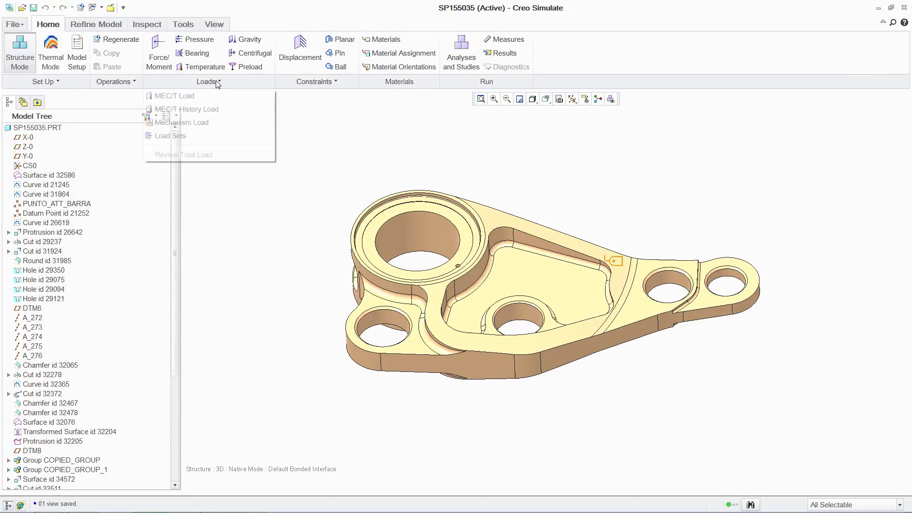
pyautogui.click(199, 126)
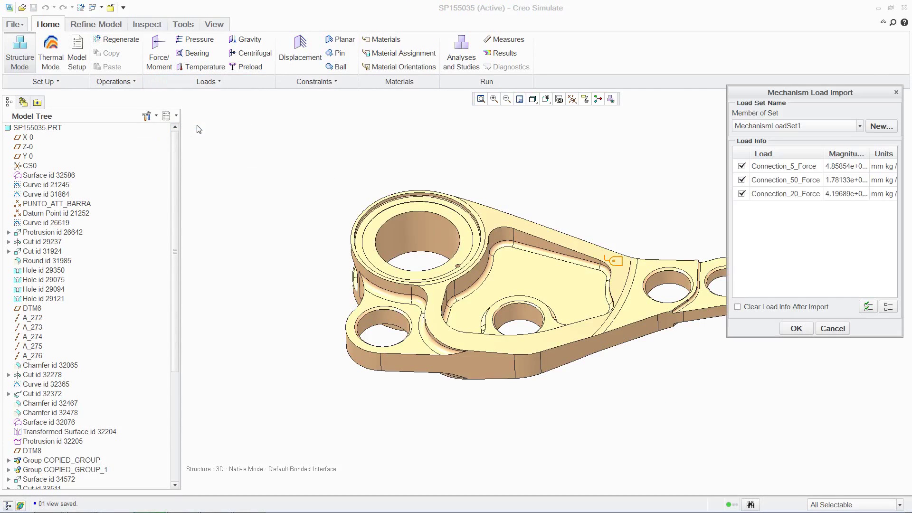
pyautogui.click(795, 329)
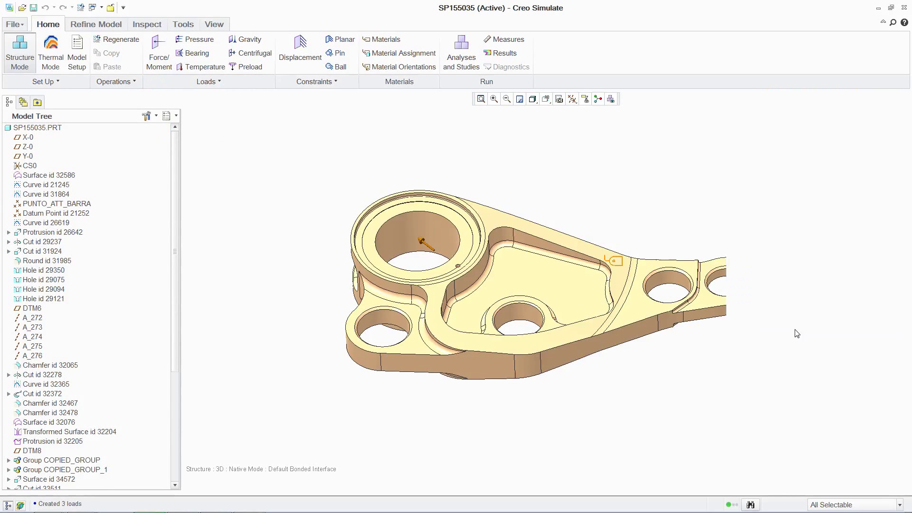
pyautogui.click(91, 24)
# - Mesh the bracket with AutoGEM, then create and run a new static study named sta
pyautogui.click(601, 52)
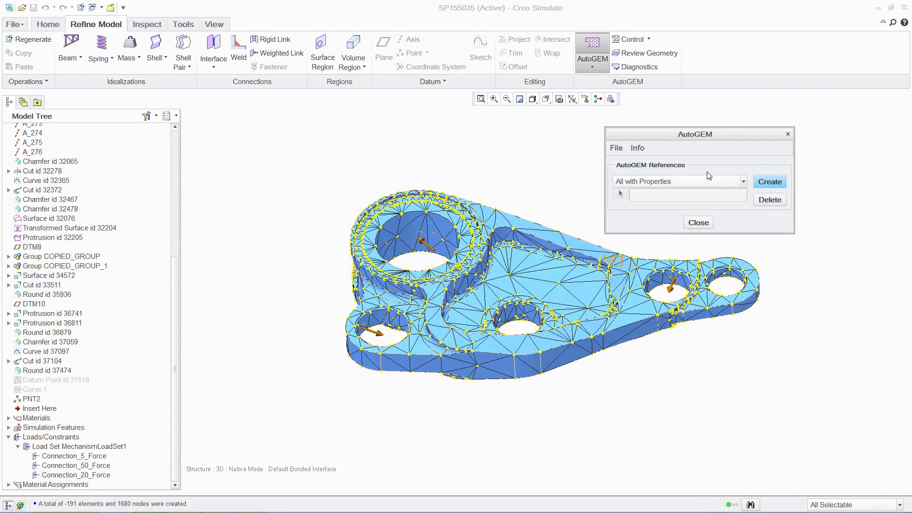
pyautogui.click(699, 223)
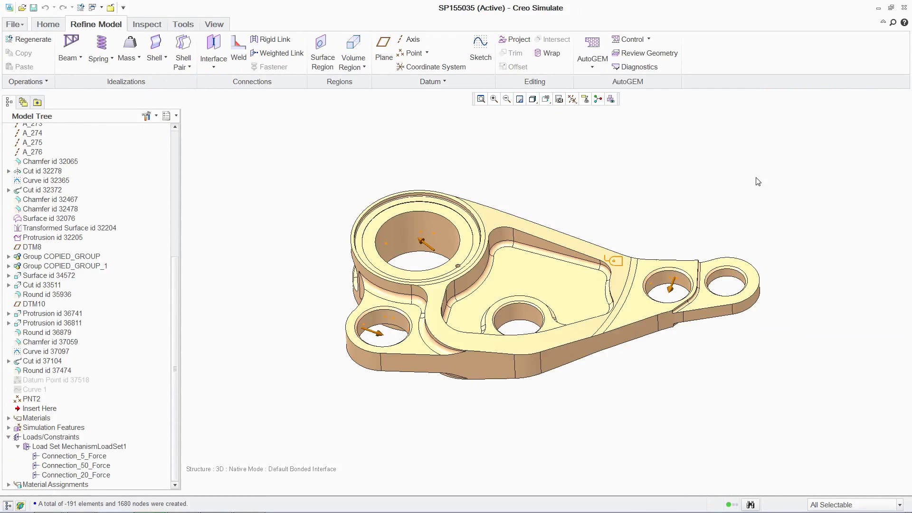
pyautogui.click(48, 24)
pyautogui.click(464, 53)
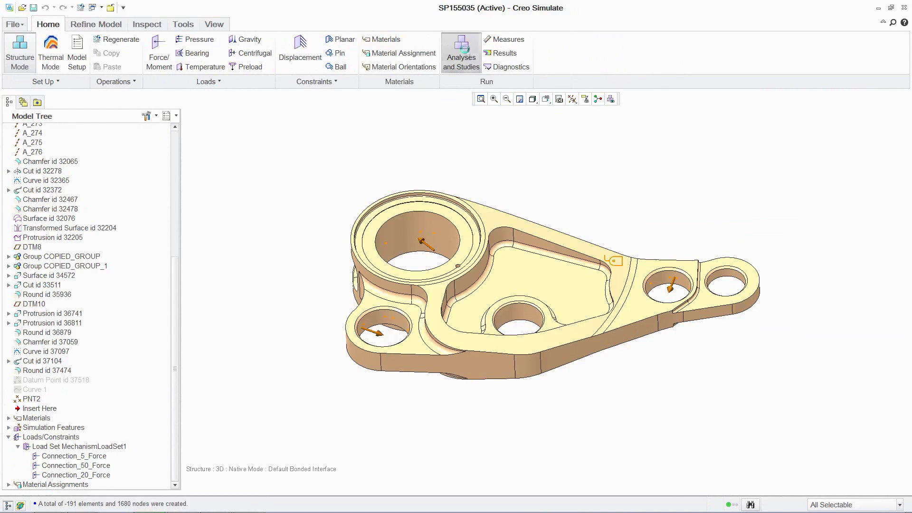
pyautogui.click(330, 166)
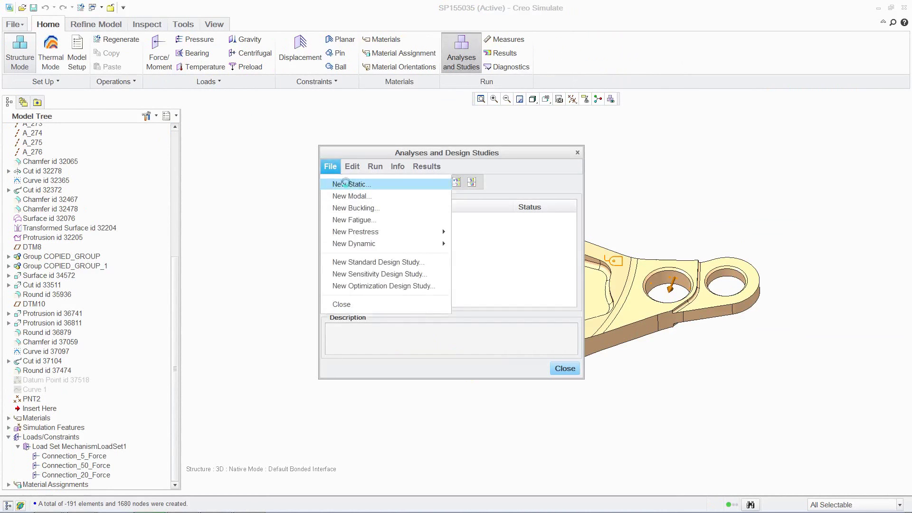
pyautogui.click(350, 183)
pyautogui.click(524, 475)
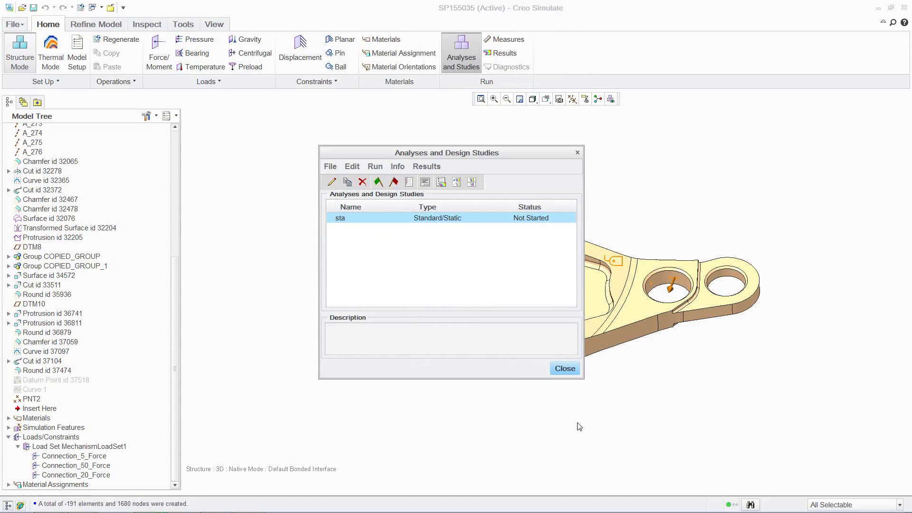
pyautogui.click(377, 183)
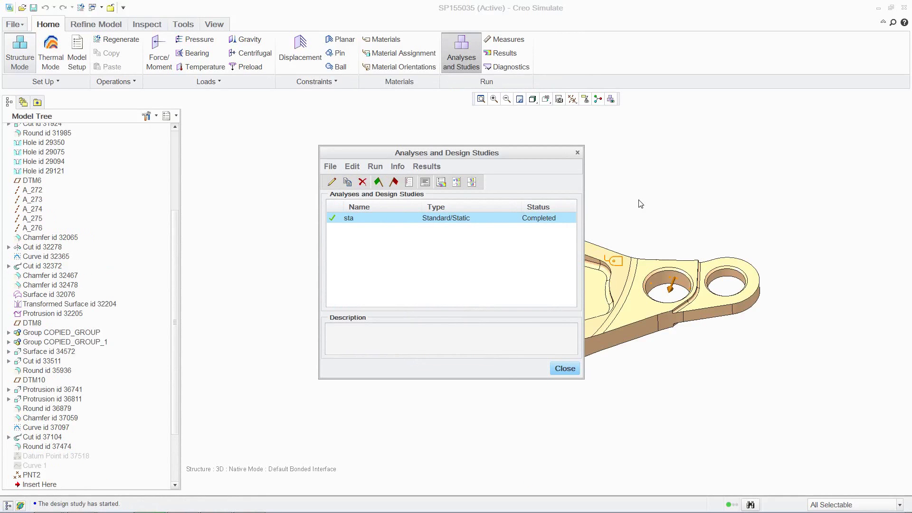
# - Review the sta results: peak 69.32 MPa stress and 0.1236 mm displacement
pyautogui.click(457, 183)
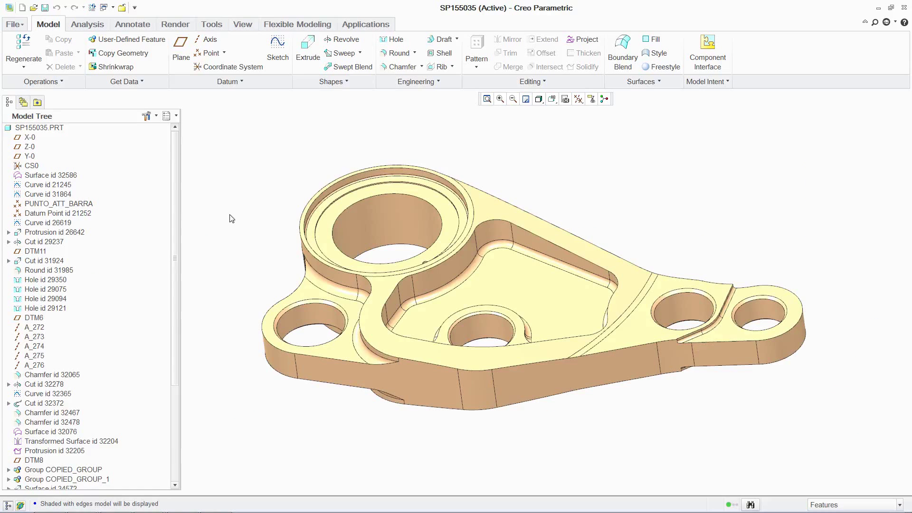
# - Change the base protrusion's 15 dimension to 13 and regenerate the part
pyautogui.click(71, 234)
pyautogui.rightClick(70, 234)
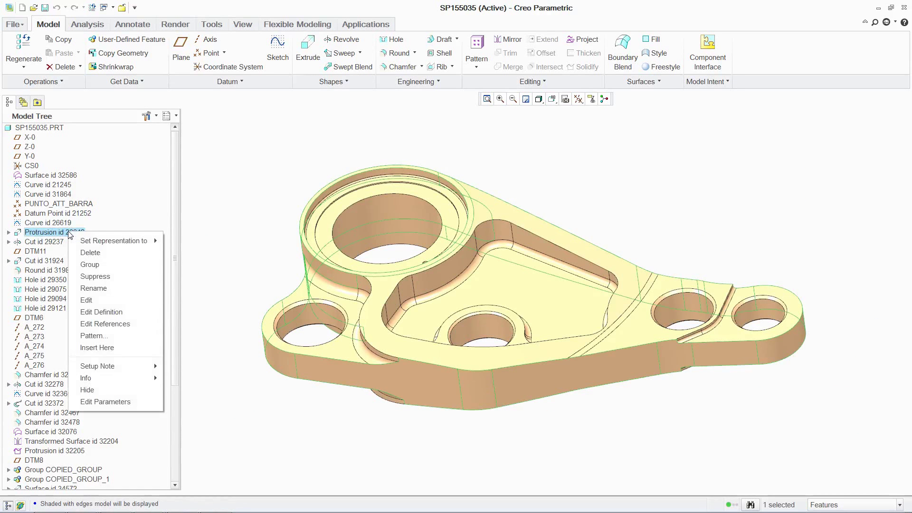
pyautogui.click(113, 300)
pyautogui.doubleClick(470, 171)
pyautogui.write('1')
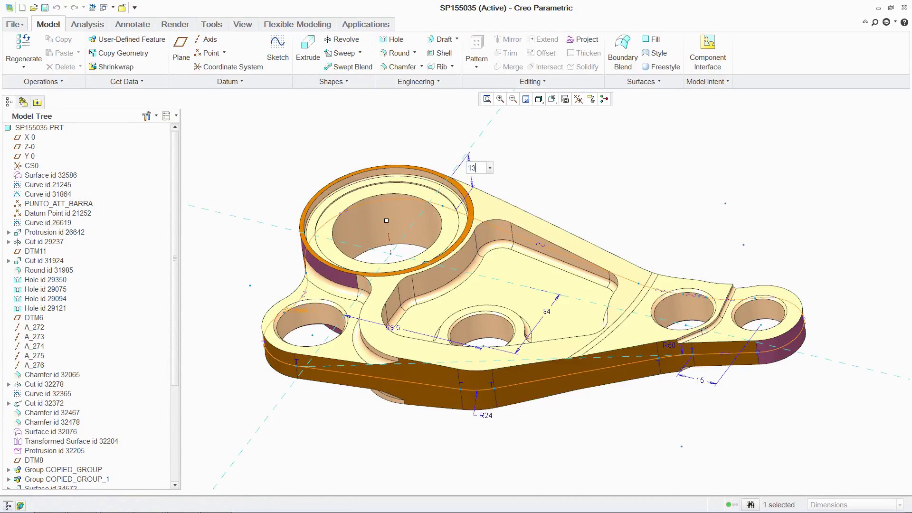
pyautogui.write('3')
pyautogui.press('Return')
pyautogui.hotkey('ctrl', 'g')
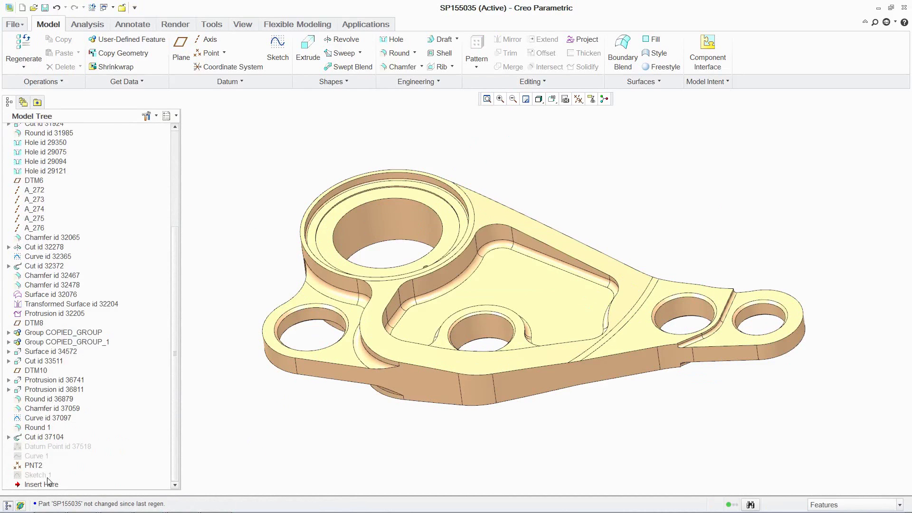
# - Extrude Sketch 1 symmetrically to cut an opening through the pocket floor
pyautogui.click(45, 478)
pyautogui.click(308, 48)
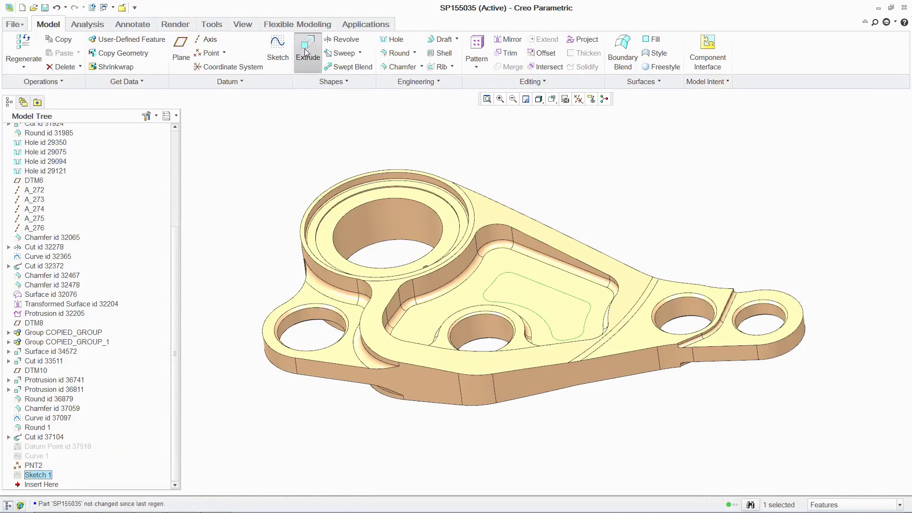
pyautogui.click(54, 53)
pyautogui.click(43, 82)
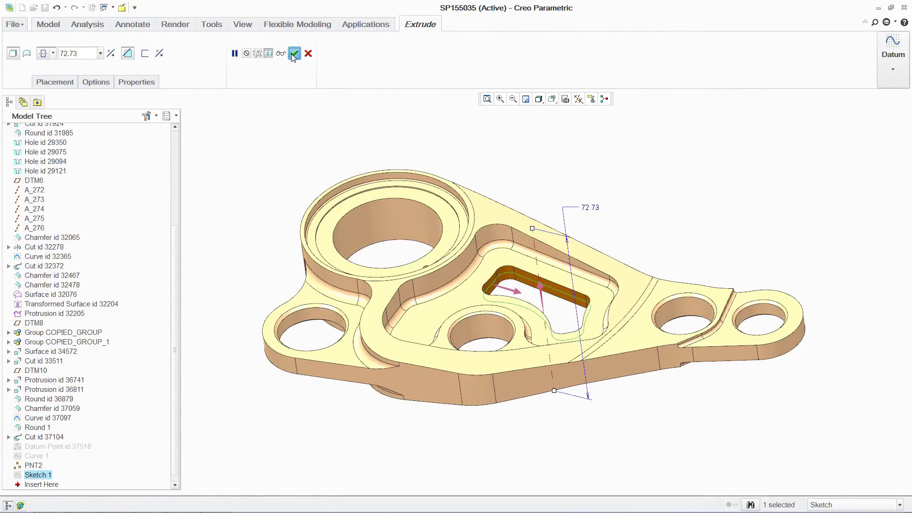
pyautogui.click(295, 53)
# - Add a 1.00 round to the edge of the new opening
pyautogui.click(387, 55)
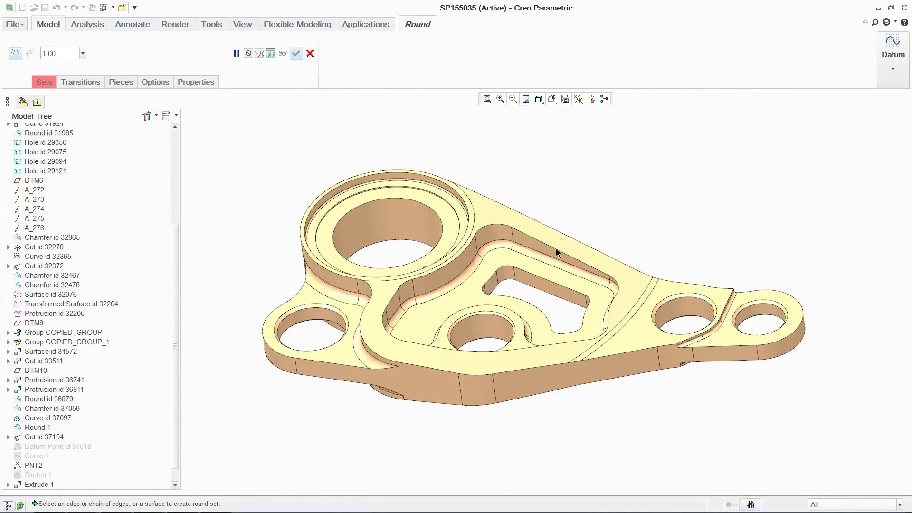
pyautogui.click(548, 280)
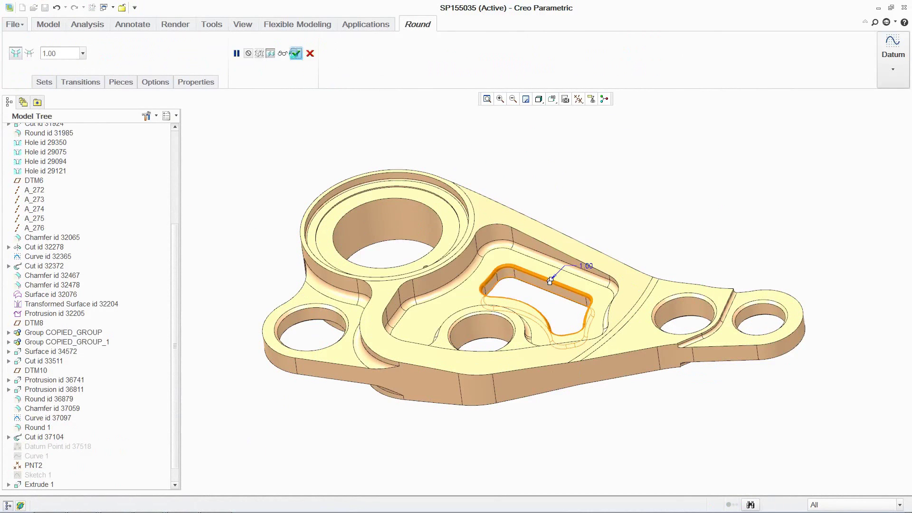
pyautogui.click(296, 53)
# - Save the part and run sta_opt, showing 77.52 MPa peak stress and 0.1709 mm displacement
pyautogui.click(45, 8)
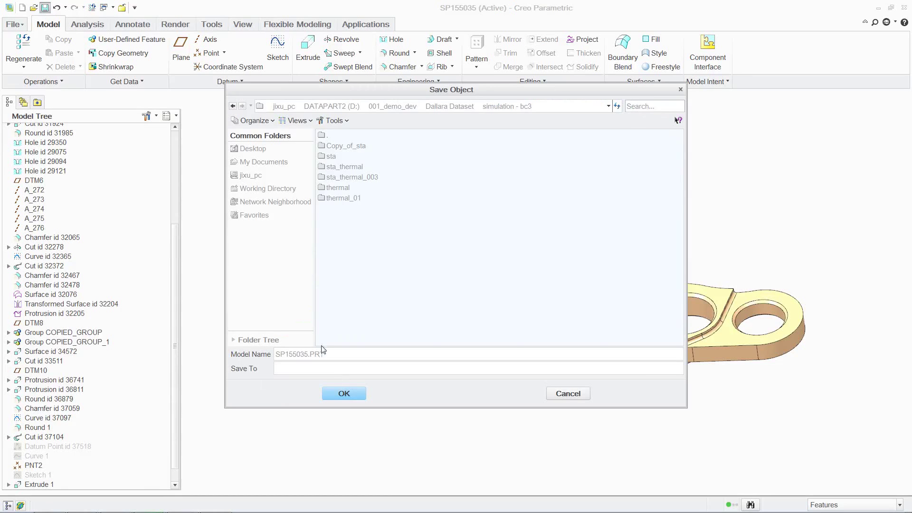
pyautogui.click(344, 393)
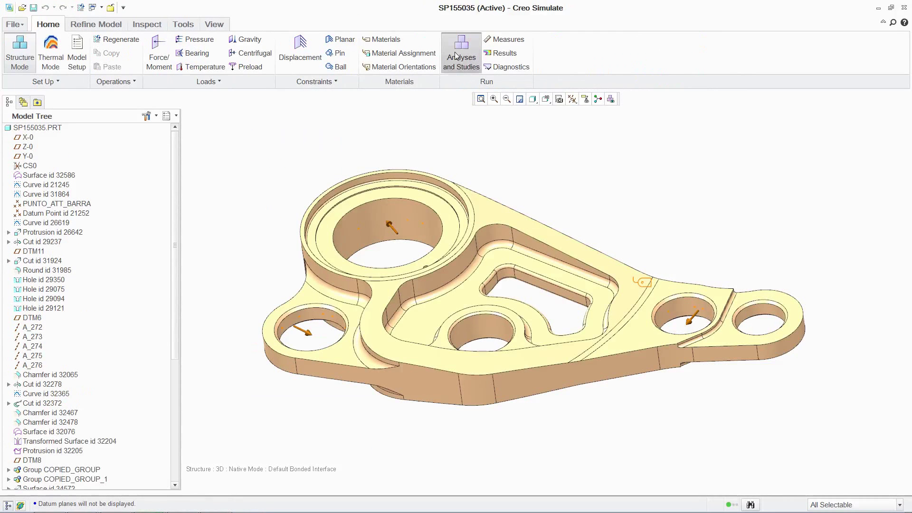
pyautogui.click(455, 56)
pyautogui.click(375, 223)
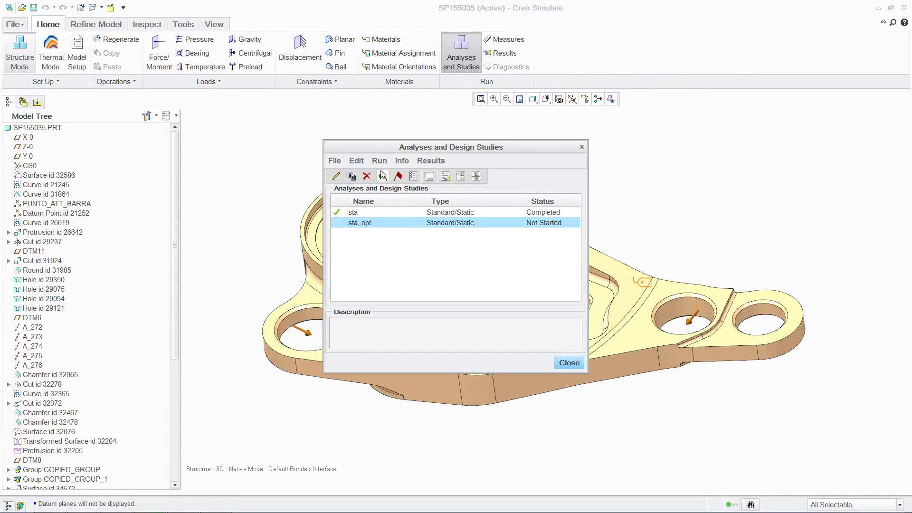
pyautogui.click(383, 177)
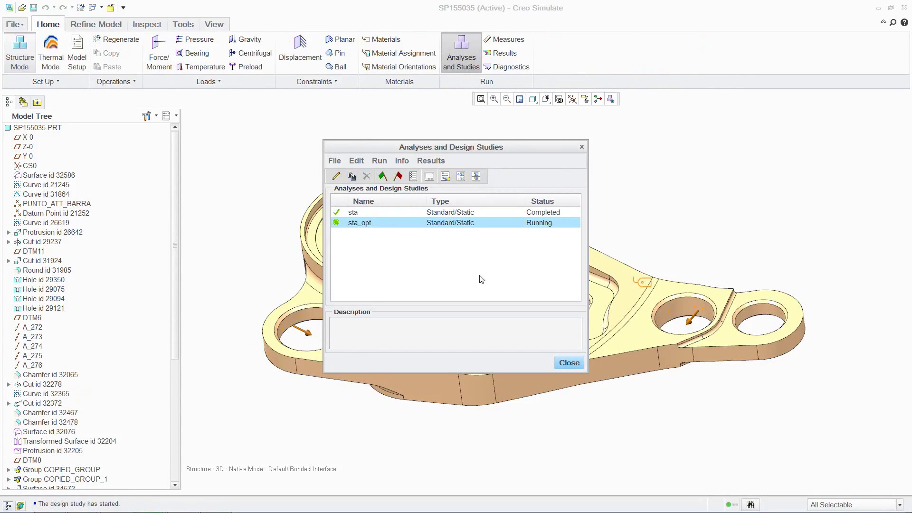
pyautogui.click(461, 178)
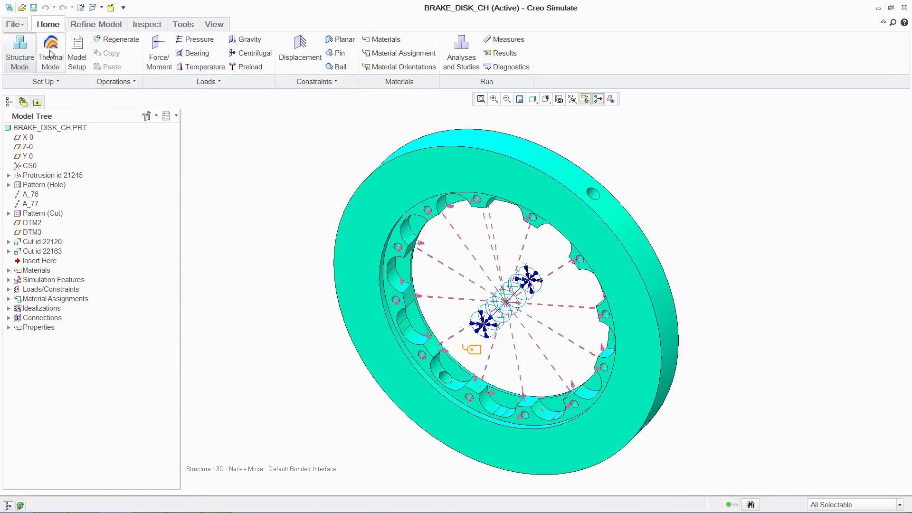
# - In thermal mode, set BndryCond2 convection to 10 W/(m^2 K) with 25 C bulk temperature
pyautogui.click(51, 52)
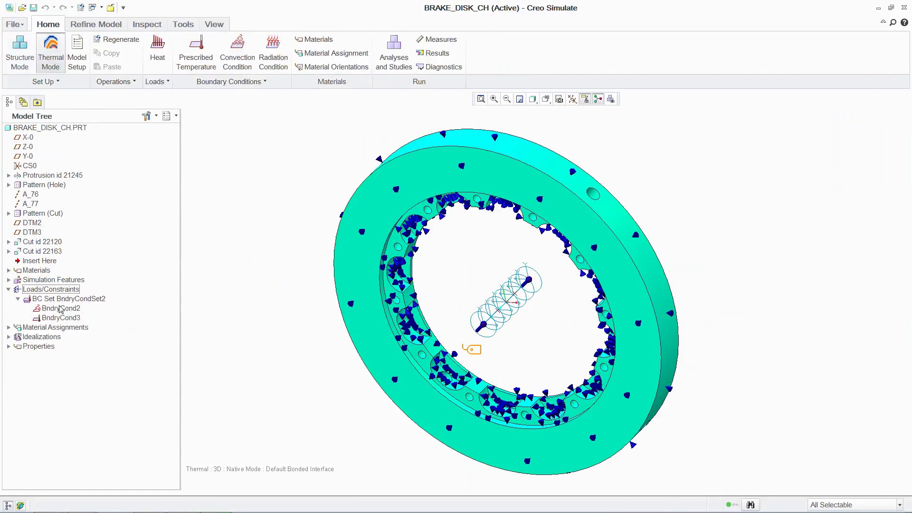
pyautogui.click(61, 308)
pyautogui.rightClick(61, 308)
pyautogui.click(95, 362)
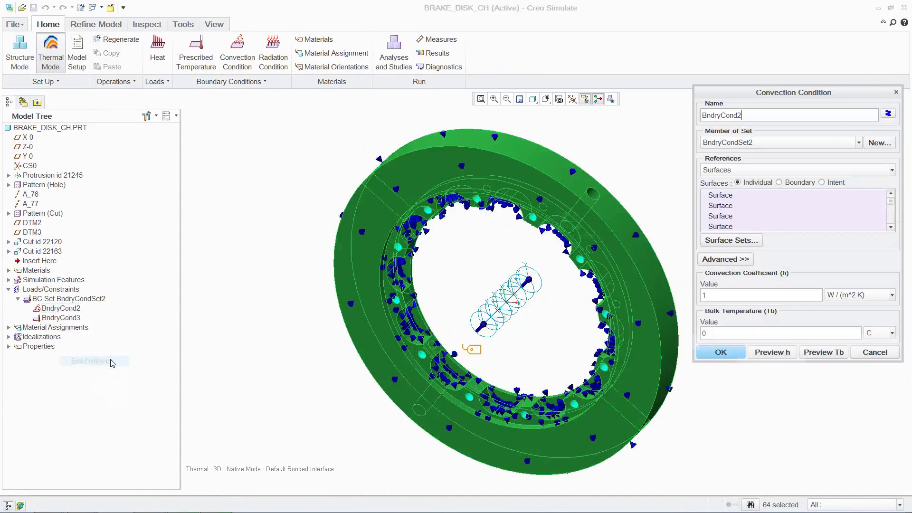
pyautogui.click(713, 334)
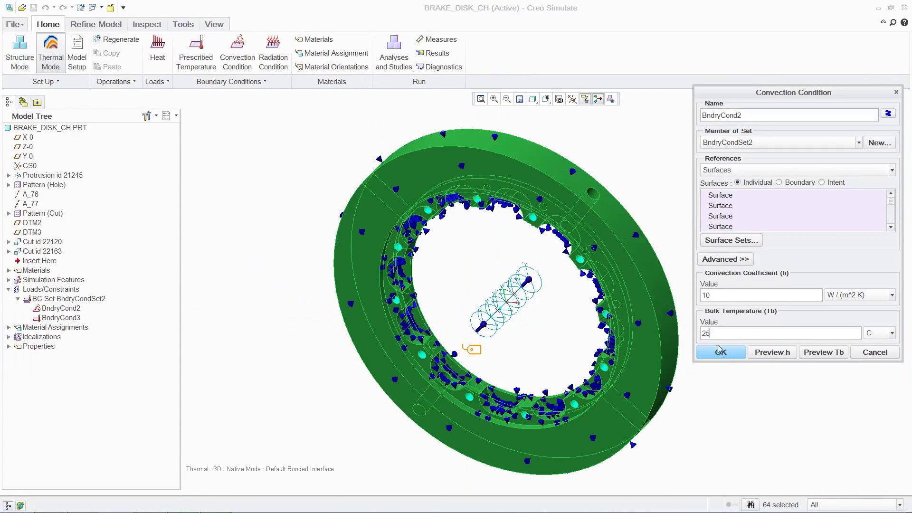
pyautogui.click(721, 351)
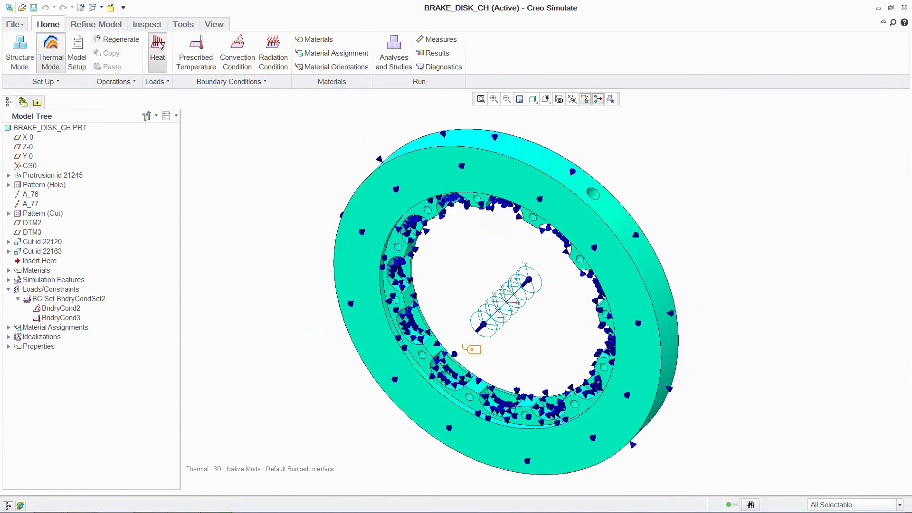
# - Apply an 850 W heat load to two disc surfaces, including the front face
pyautogui.click(159, 45)
pyautogui.click(477, 271)
pyautogui.moveTo(477, 270); pyautogui.dragTo(732, 302, button='middle')
pyautogui.keyDown('ctrl'); pyautogui.click(380, 266); pyautogui.keyUp('ctrl')
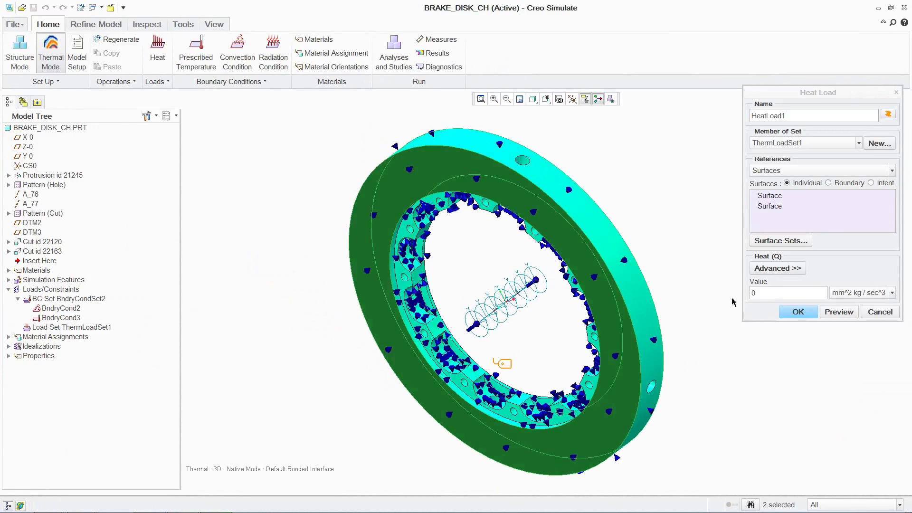
pyautogui.click(892, 293)
pyautogui.click(855, 388)
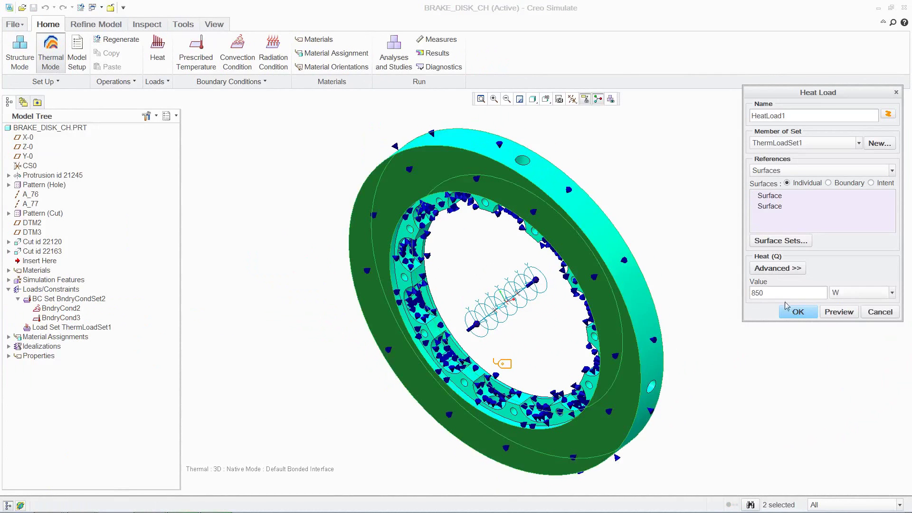
pyautogui.click(798, 311)
pyautogui.click(278, 278)
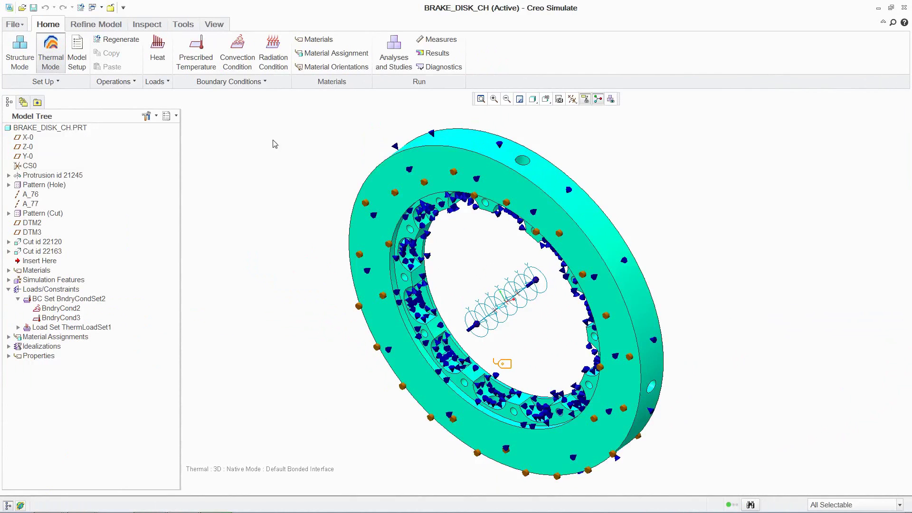
# - Create and run the steady-state thermal study, viewing 384.5–399.6 C temperatures and heat flux
pyautogui.click(393, 51)
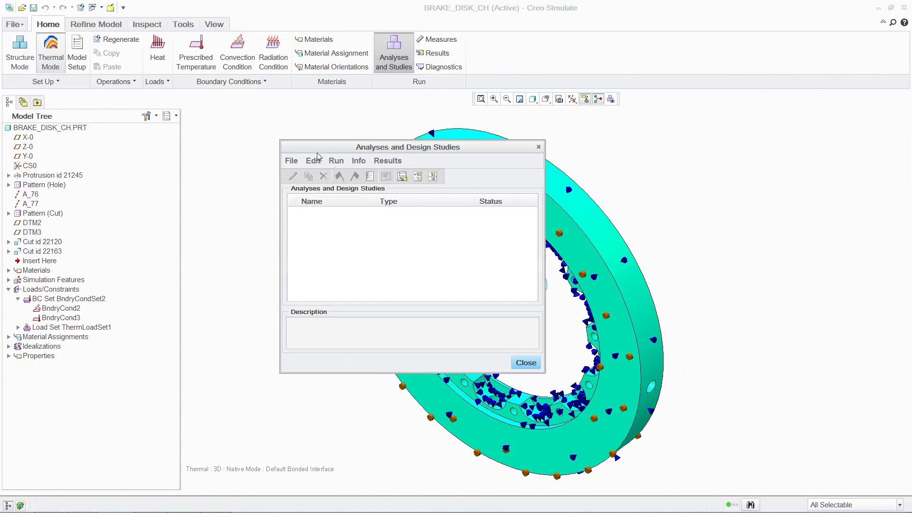
pyautogui.click(296, 161)
pyautogui.click(333, 177)
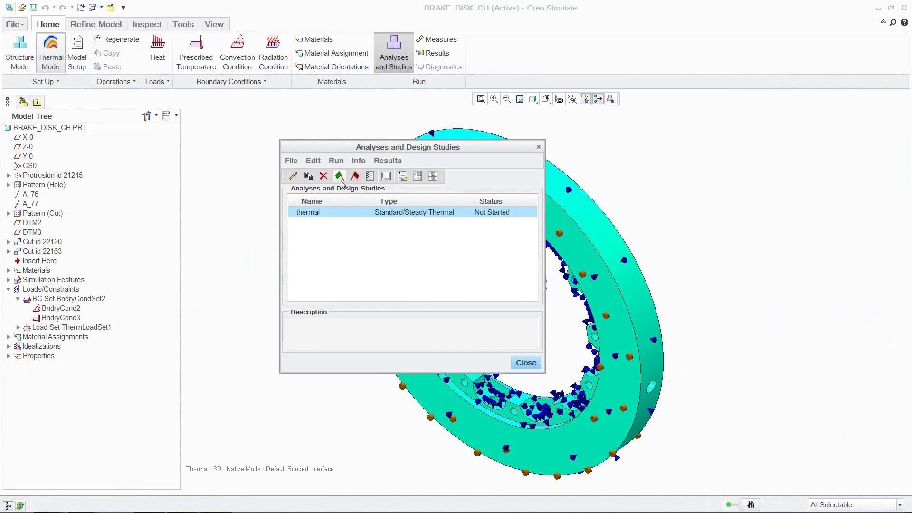
pyautogui.click(339, 176)
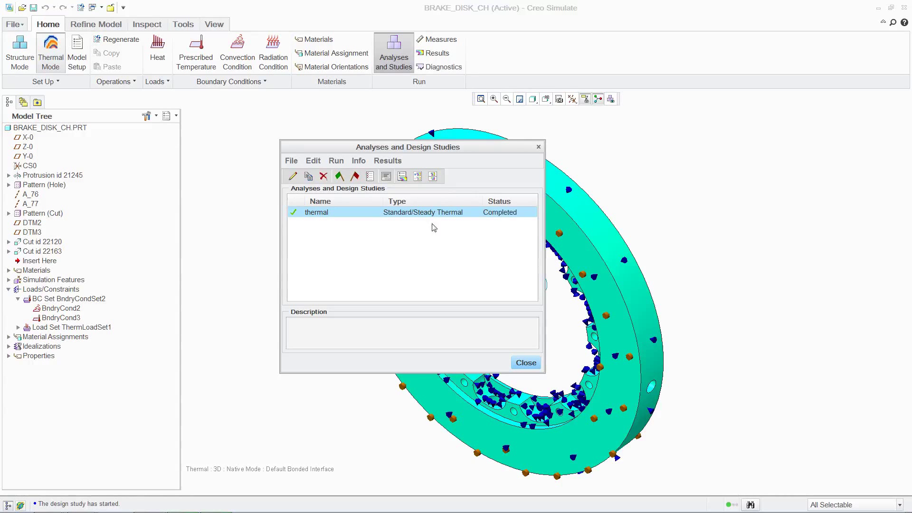
pyautogui.click(418, 176)
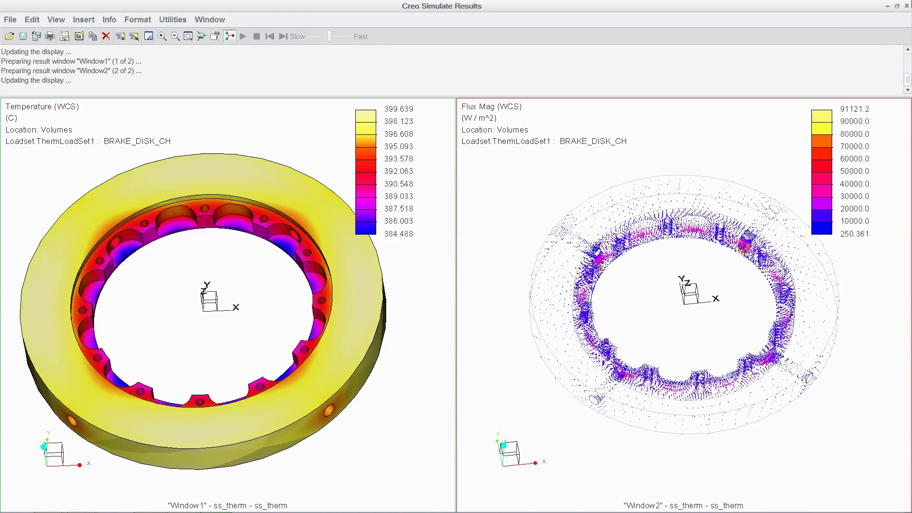
# - Close the thermal results, switch to Structure mode, and pick both disc faces for a Force/Moment load
pyautogui.click(907, 6)
pyautogui.click(20, 52)
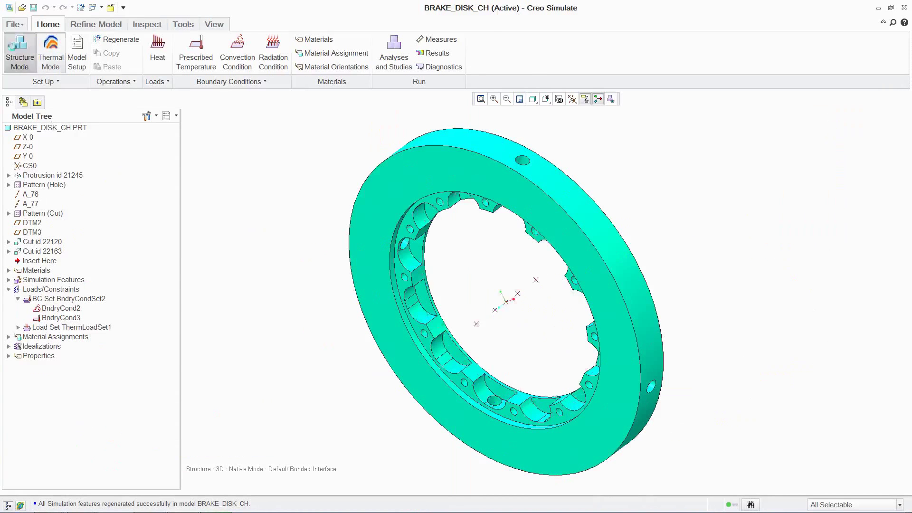
pyautogui.click(159, 52)
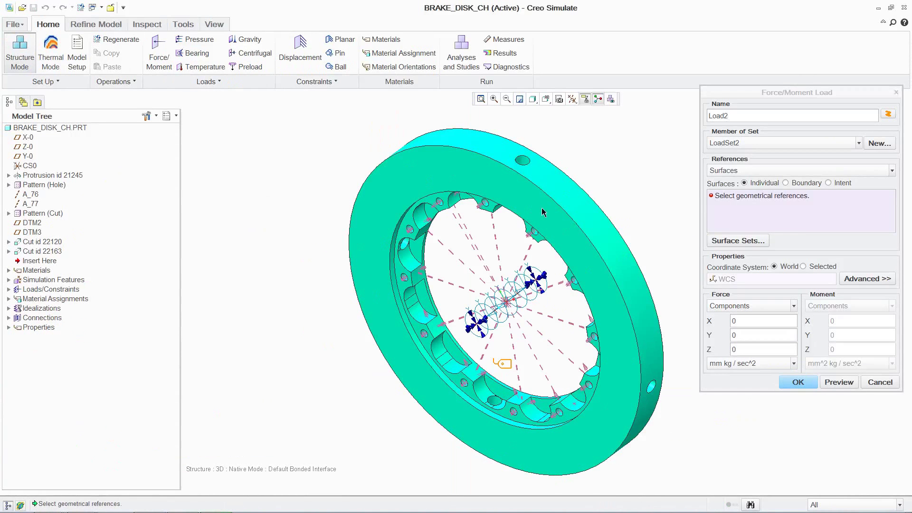
pyautogui.click(544, 212)
pyautogui.moveTo(543, 212); pyautogui.dragTo(570, 190, button='middle')
pyautogui.keyDown('ctrl'); pyautogui.click(427, 172); pyautogui.keyUp('ctrl')
# - Apply the load as Total Load at Point PNT2 with a Z-moment of 160 m N
pyautogui.click(867, 279)
pyautogui.click(892, 302)
pyautogui.click(756, 335)
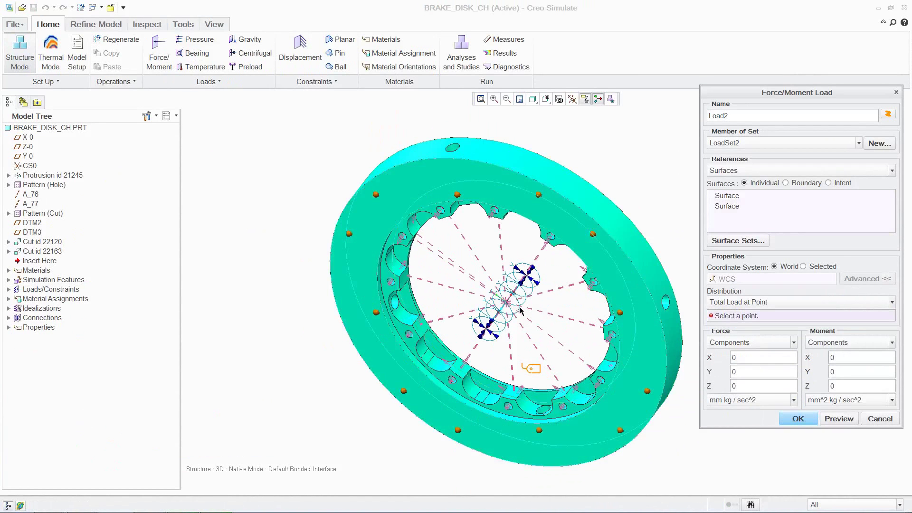
pyautogui.click(506, 302)
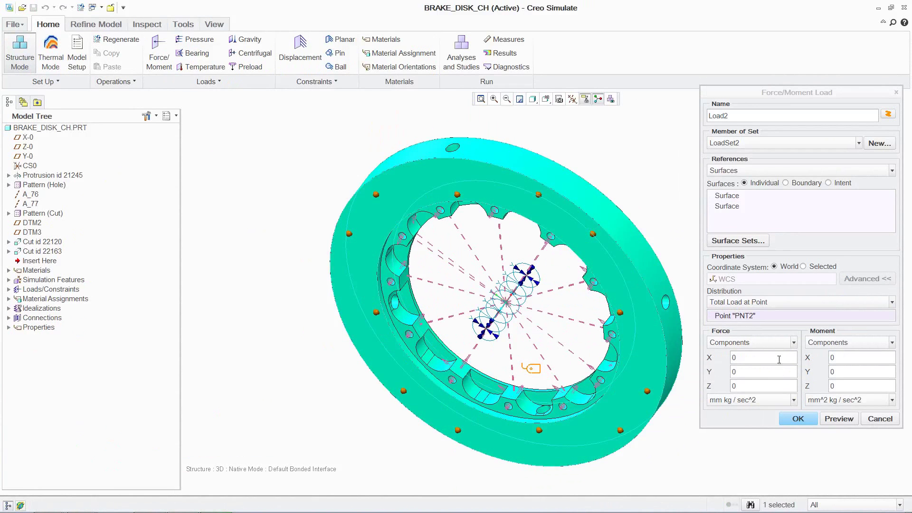
pyautogui.doubleClick(847, 386)
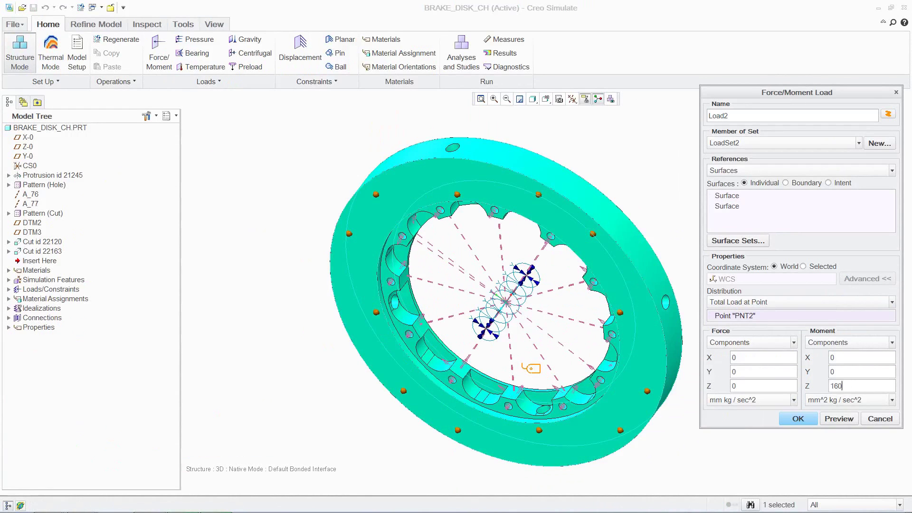
pyautogui.click(857, 400)
pyautogui.click(831, 456)
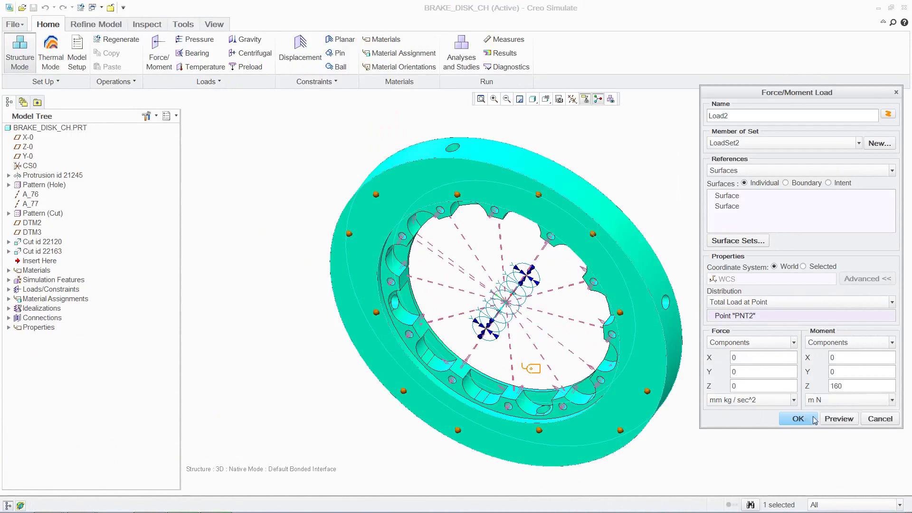
pyautogui.click(839, 419)
pyautogui.click(798, 418)
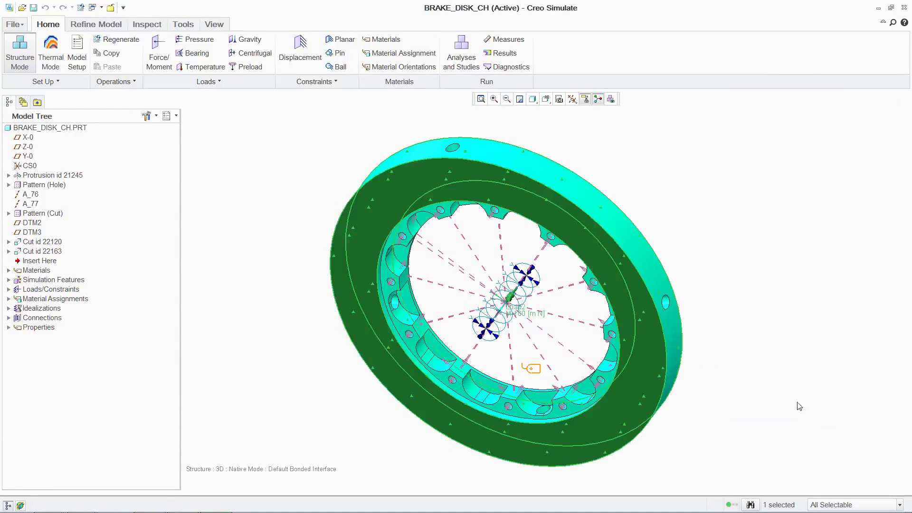
# - Add an MEC/T temperature load taken from the thermal study results
pyautogui.click(208, 82)
pyautogui.click(200, 100)
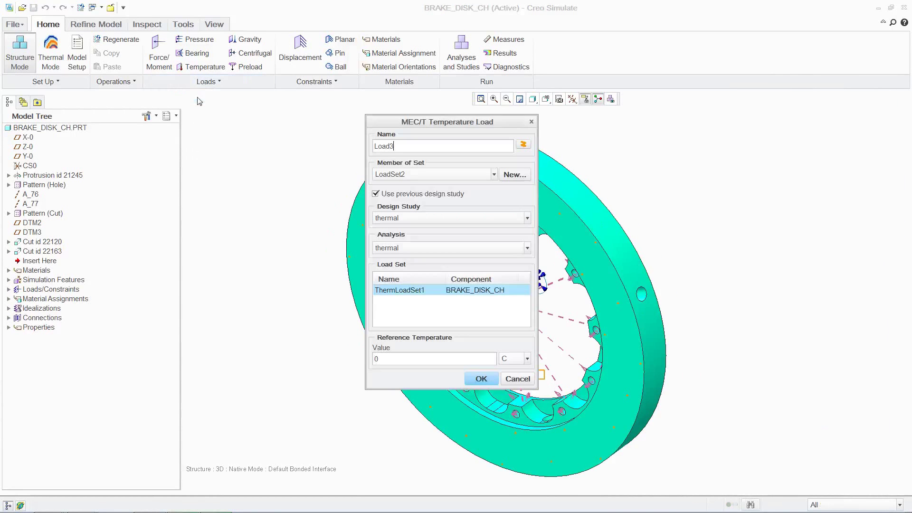
pyautogui.doubleClick(397, 358)
pyautogui.click(477, 380)
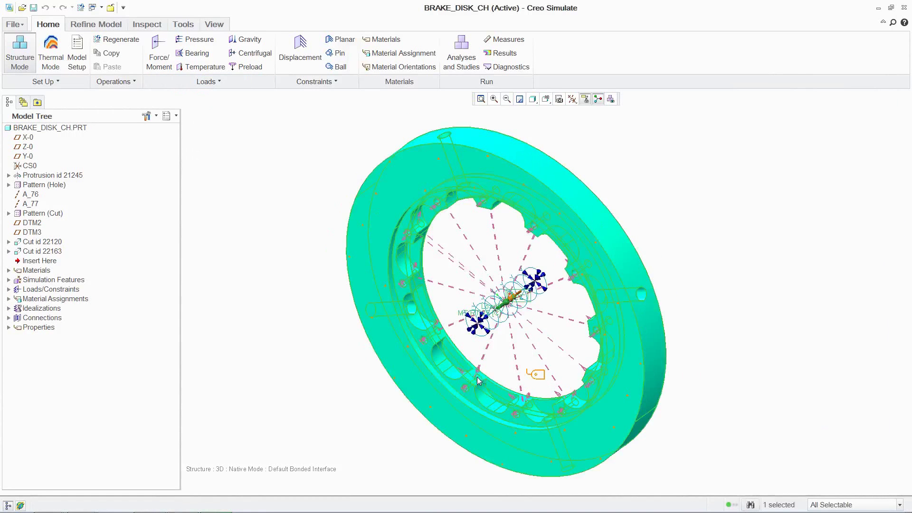
pyautogui.click(461, 53)
pyautogui.click(296, 161)
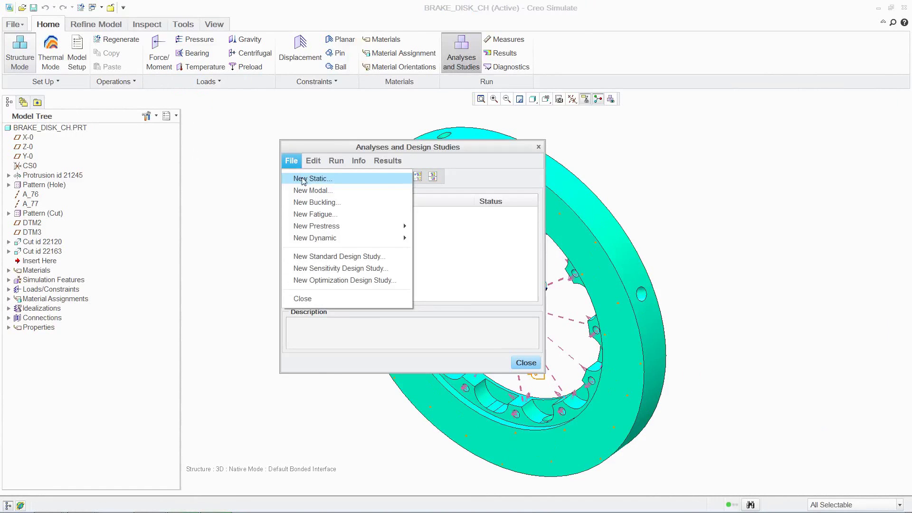
# - Run static study sta_thermal with both load sets and view stress (43.33 MPa) and displacement (0.840 mm)
pyautogui.click(302, 180)
pyautogui.write('sta_thermal')
pyautogui.click(339, 254)
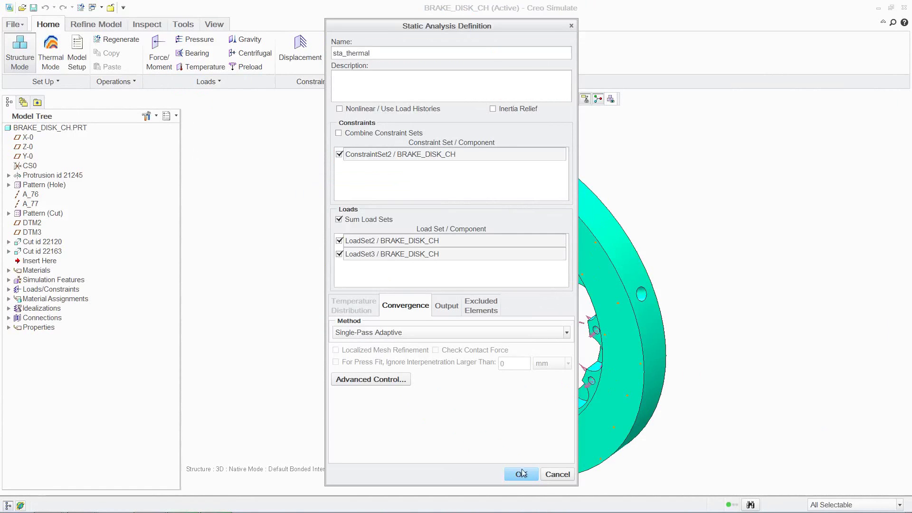
pyautogui.click(521, 473)
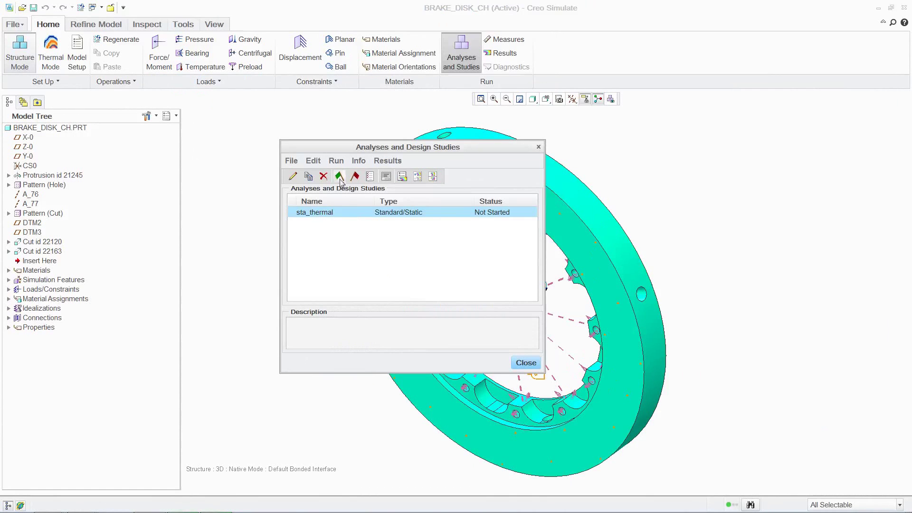
pyautogui.click(340, 180)
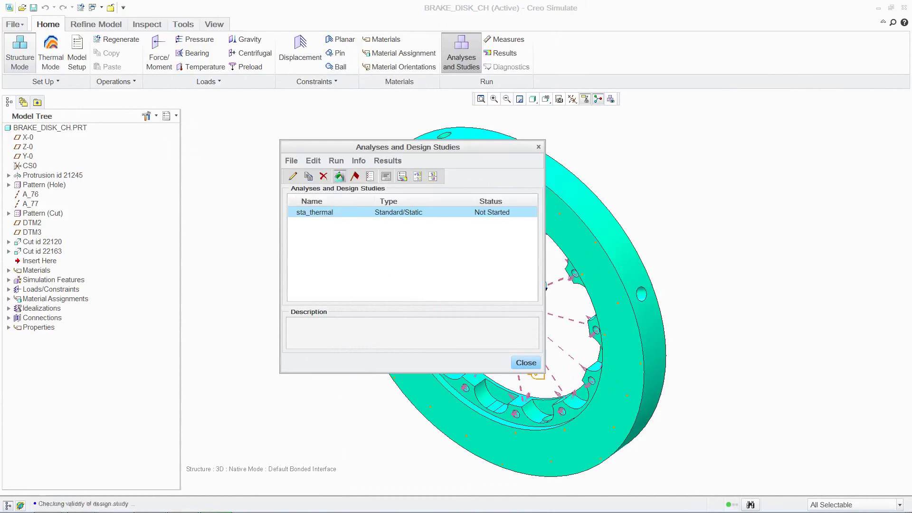
pyautogui.click(417, 176)
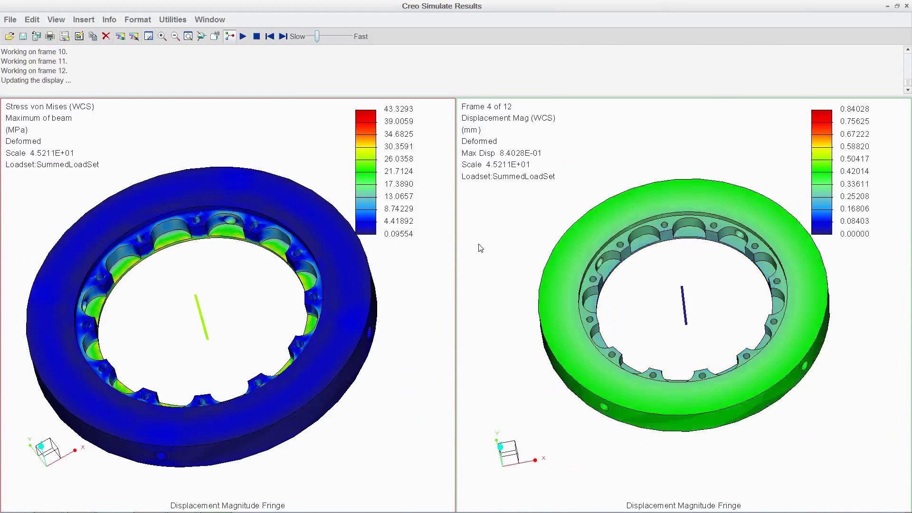